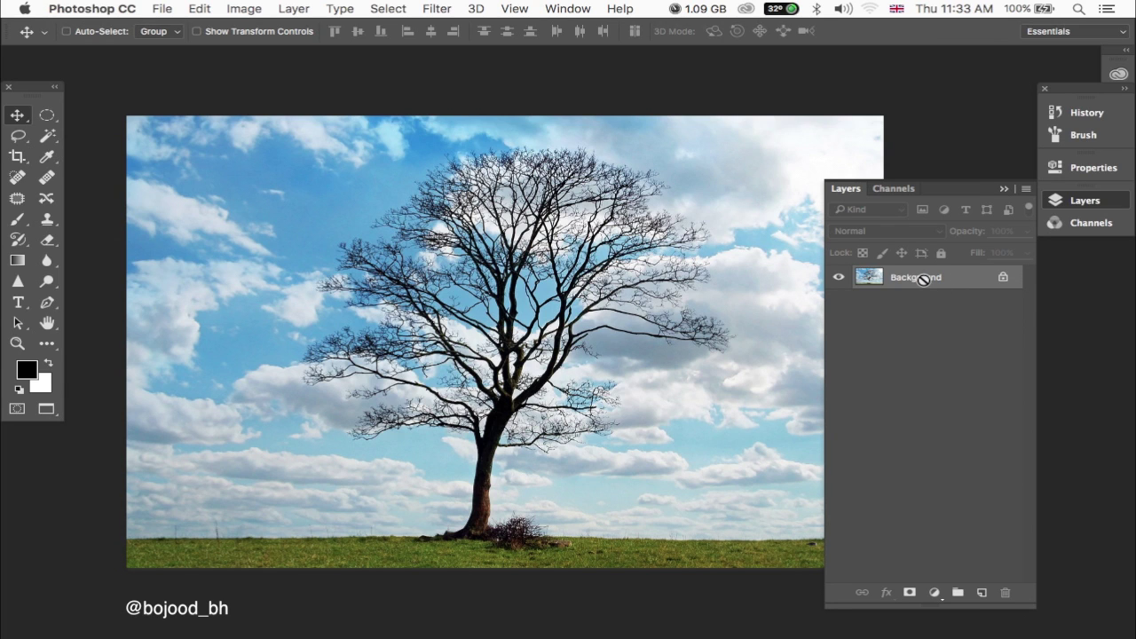
Duplicate the Background photo as Layer 1, hide the Background, and select Layer 1
key("super+j")
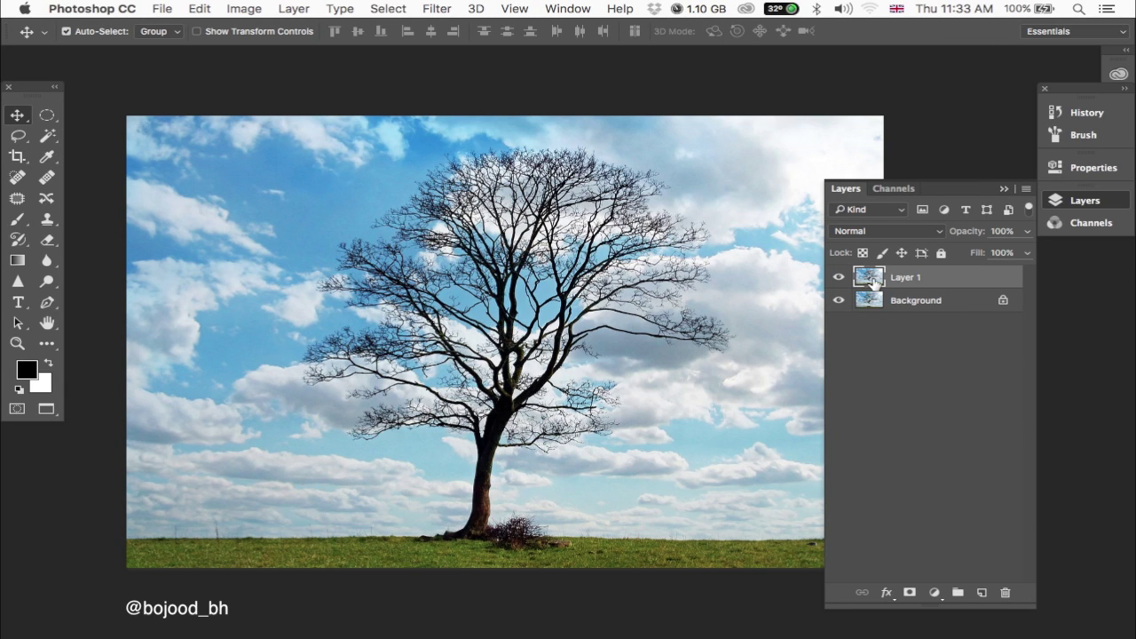
left_click(923, 306)
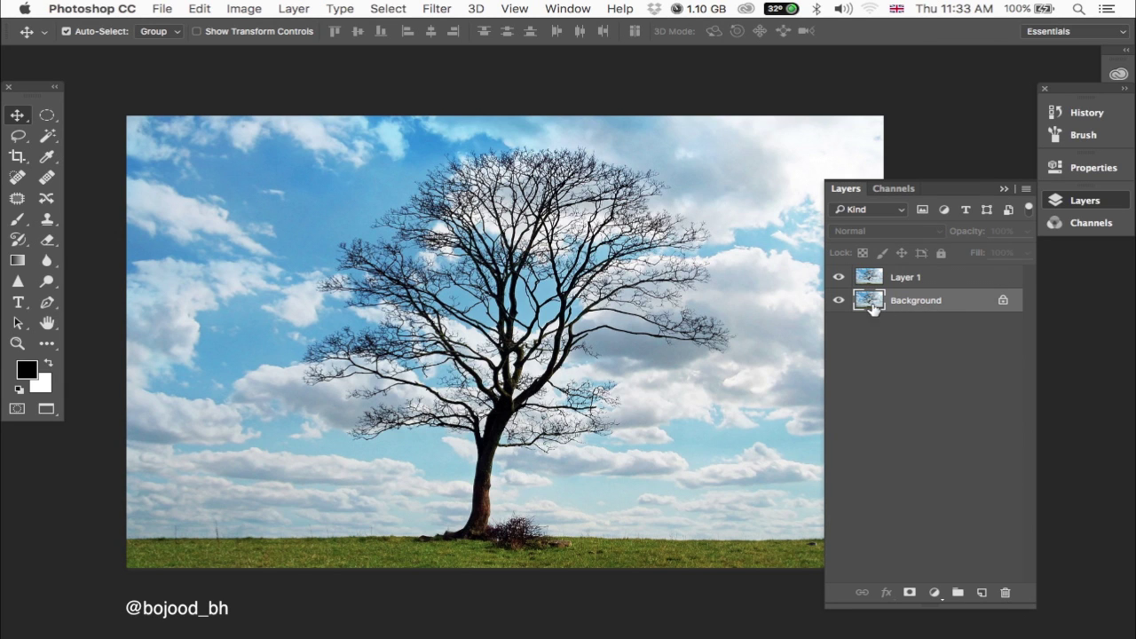
left_click(839, 301)
left_click(911, 281)
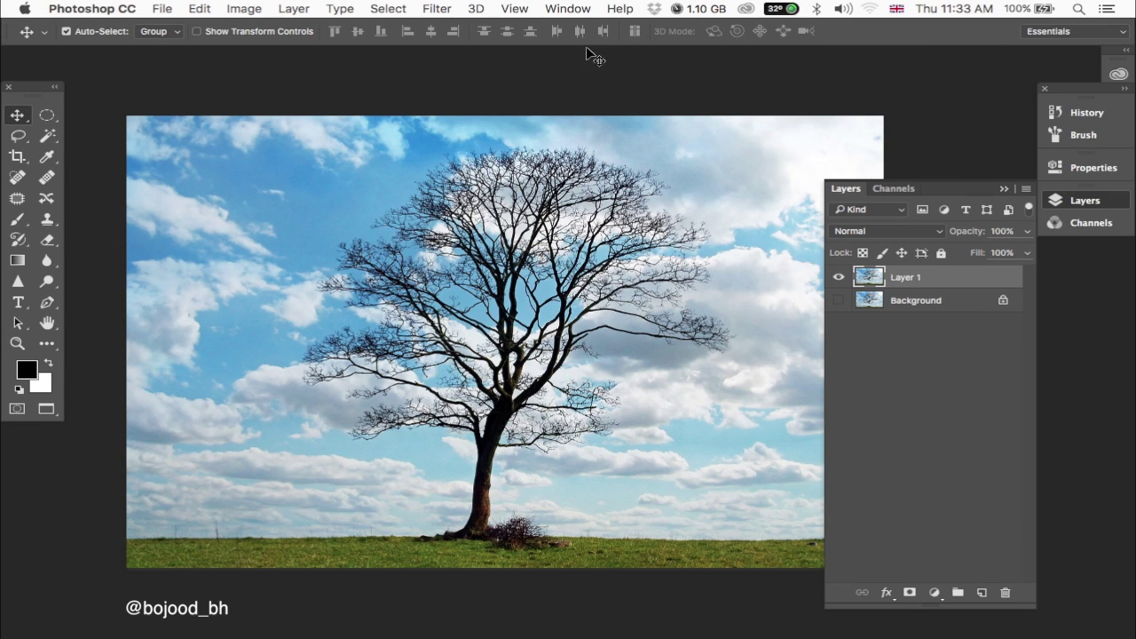
In the Channels panel, view the Blue channel alone and duplicate it as Blue copy
left_click(892, 188)
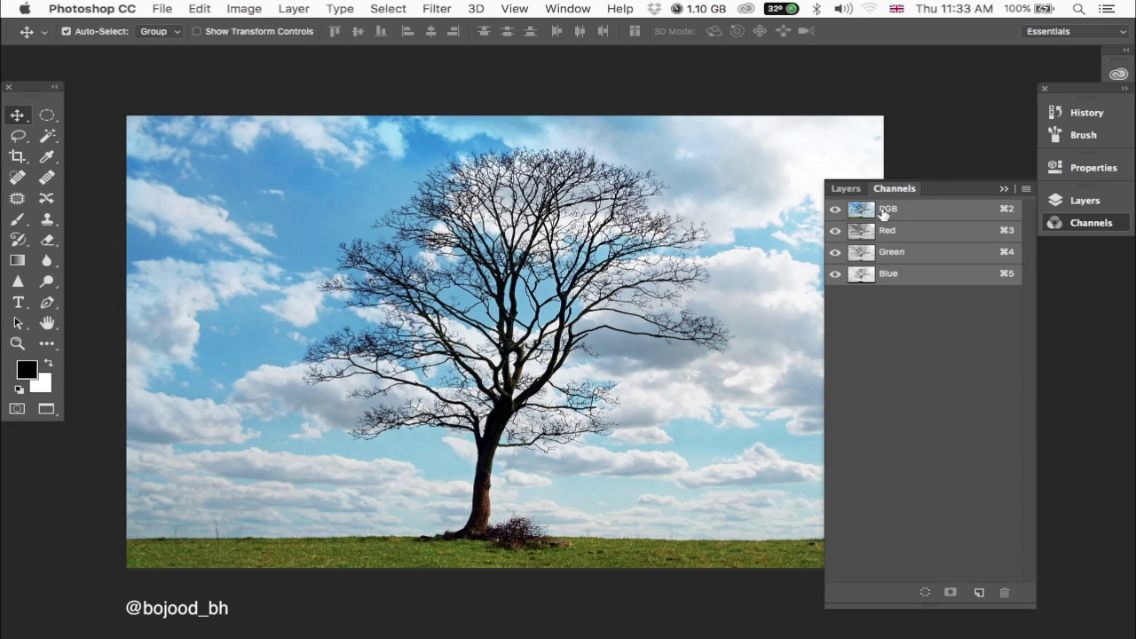
left_click(568, 8)
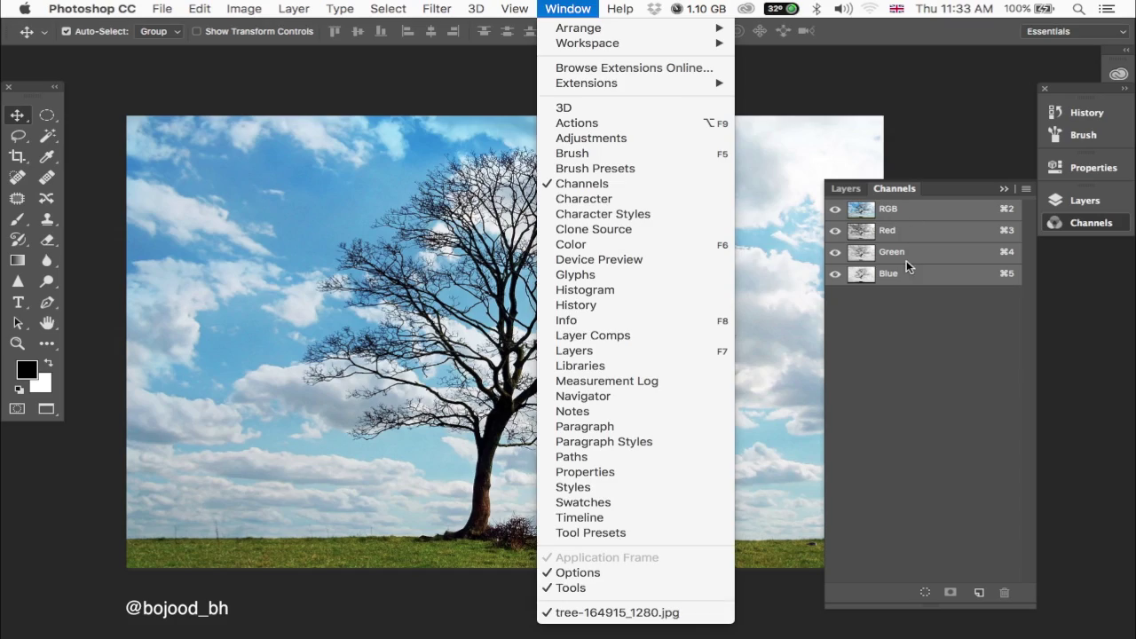
left_click(908, 271)
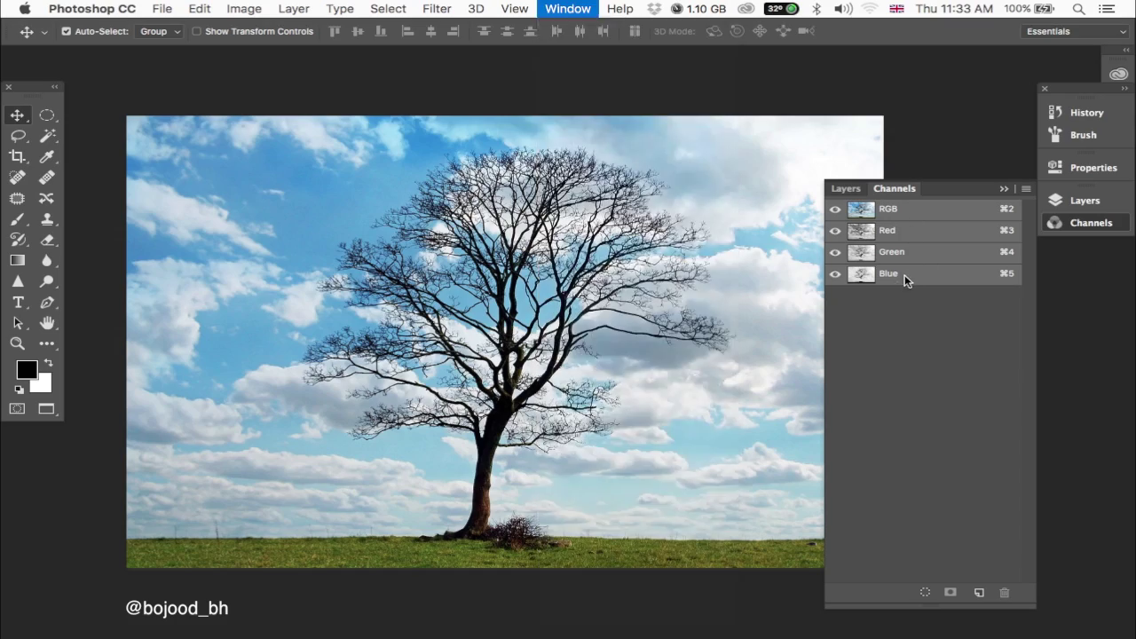
left_click(896, 282)
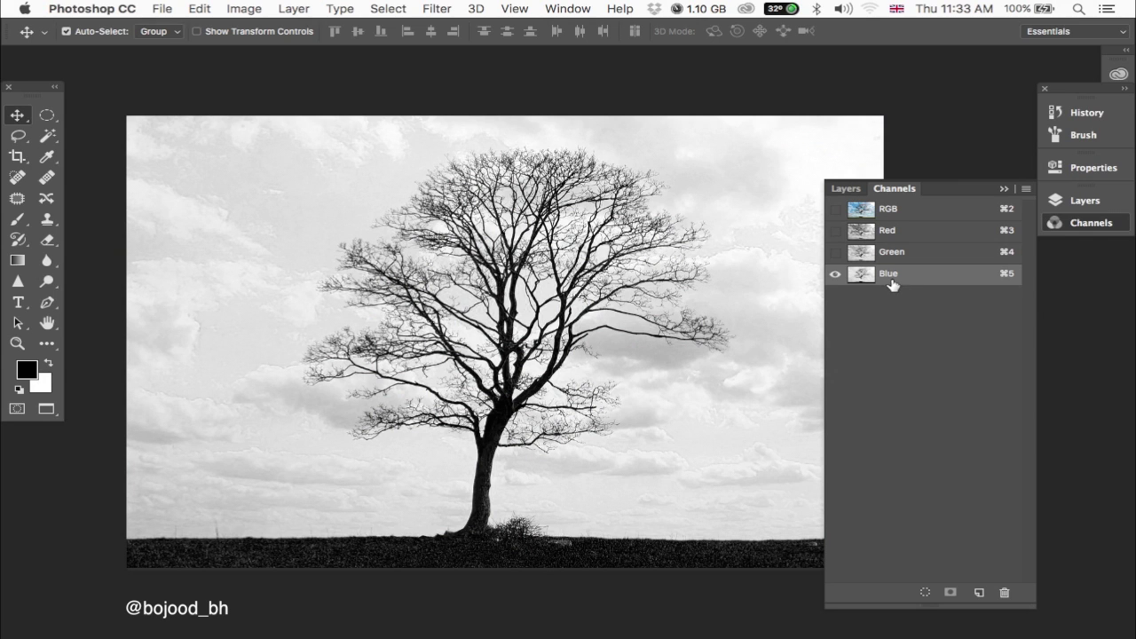
left_click_drag(892, 284, 983, 595)
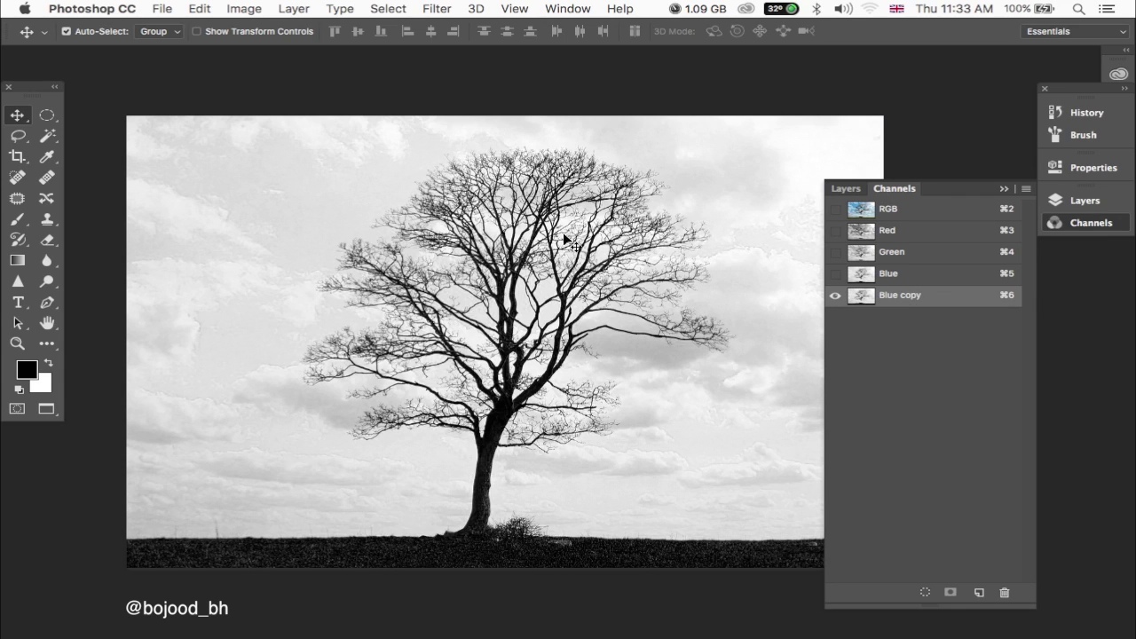
Apply Levels 104 / 1.00 / 181 to the Blue copy channel
key("ctrl+l")
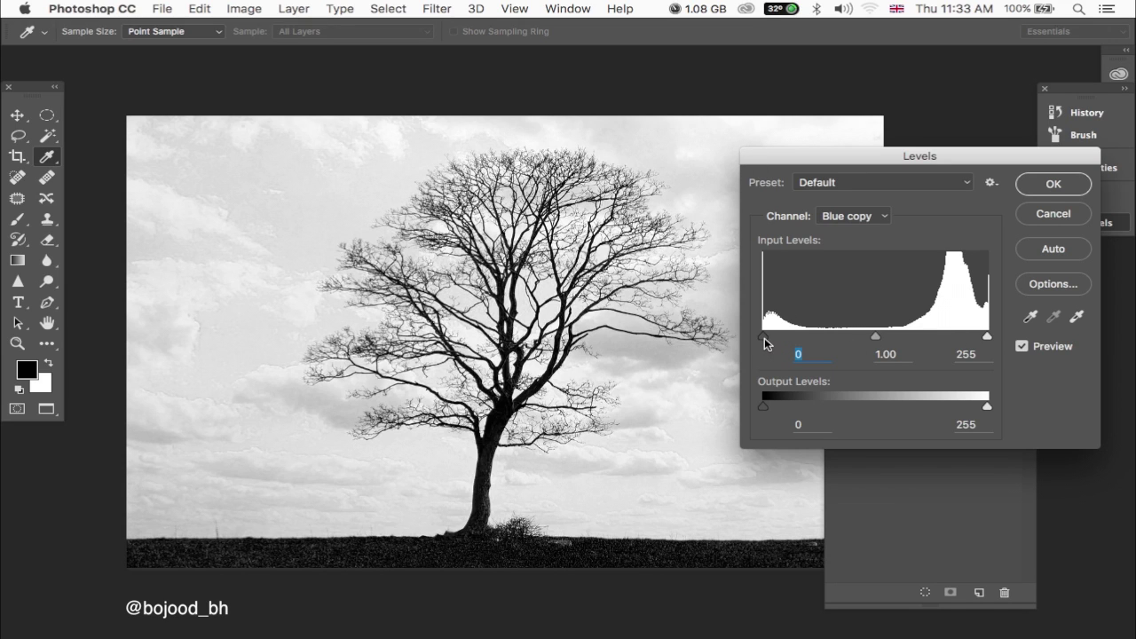
left_click_drag(764, 337, 857, 345)
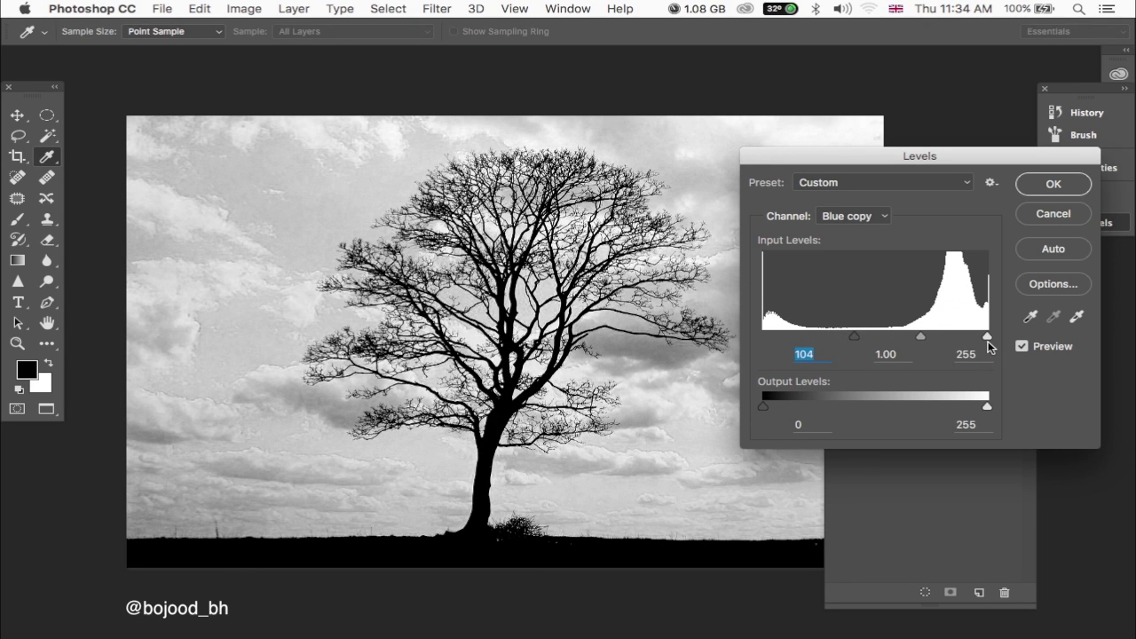
left_click_drag(988, 337, 923, 340)
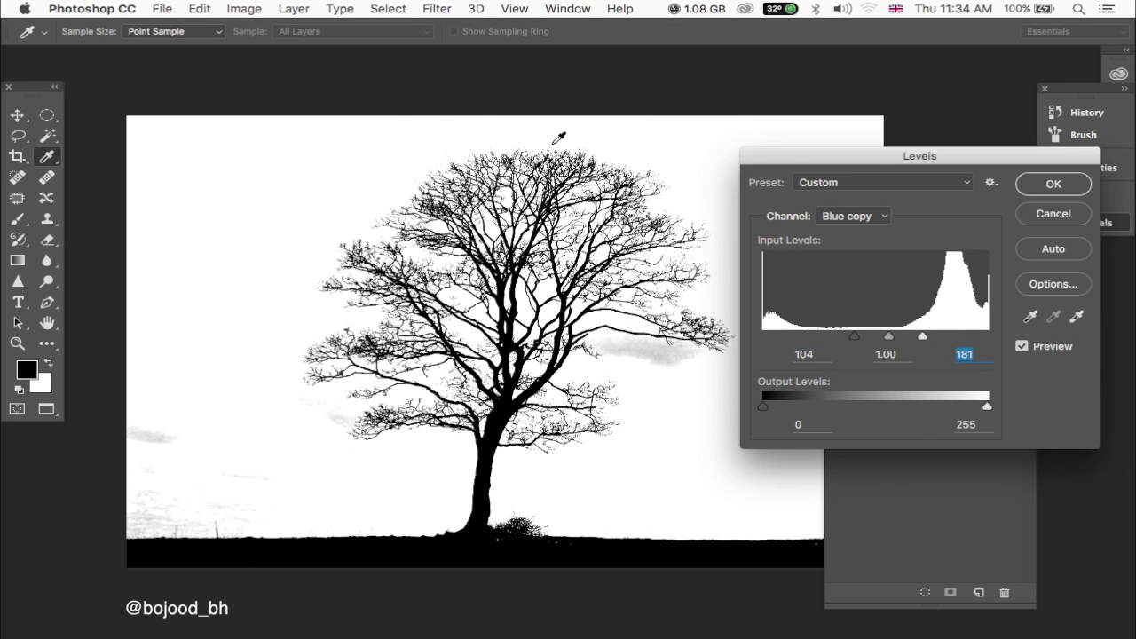
left_click(1053, 185)
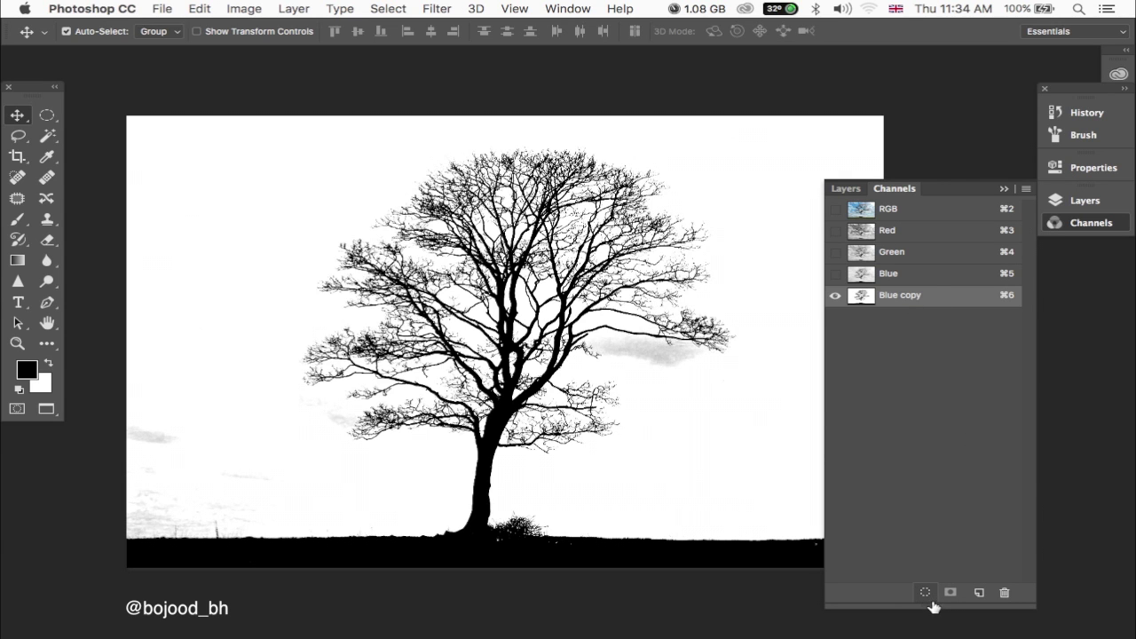
Load Blue copy as a selection, return to the RGB image, and invert it to the tree and grass
left_click(926, 595)
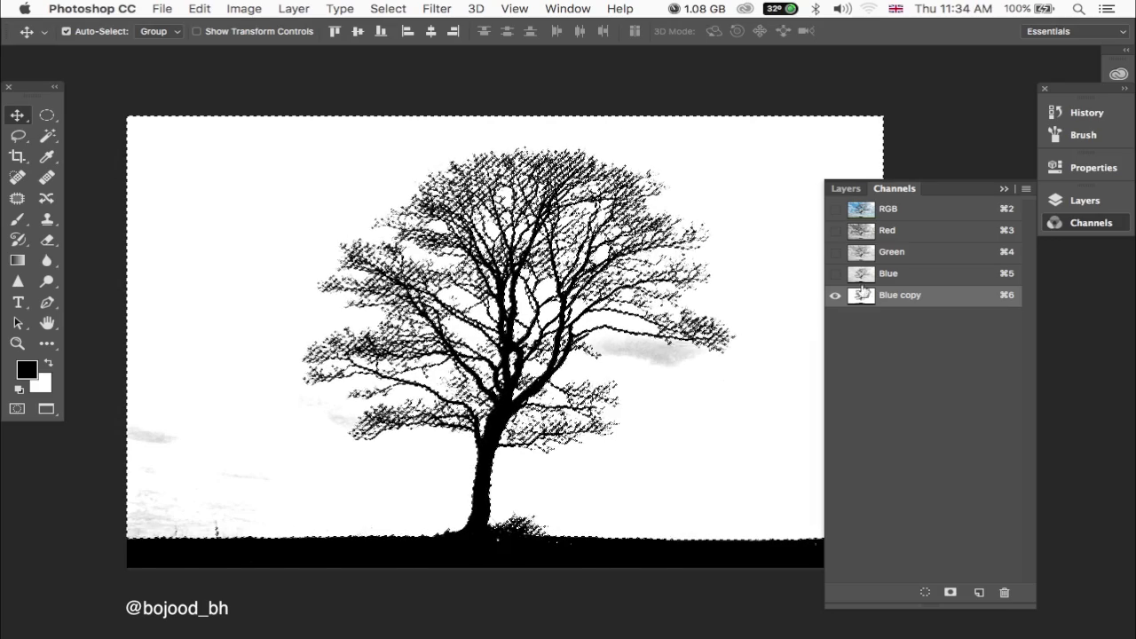
left_click(875, 213)
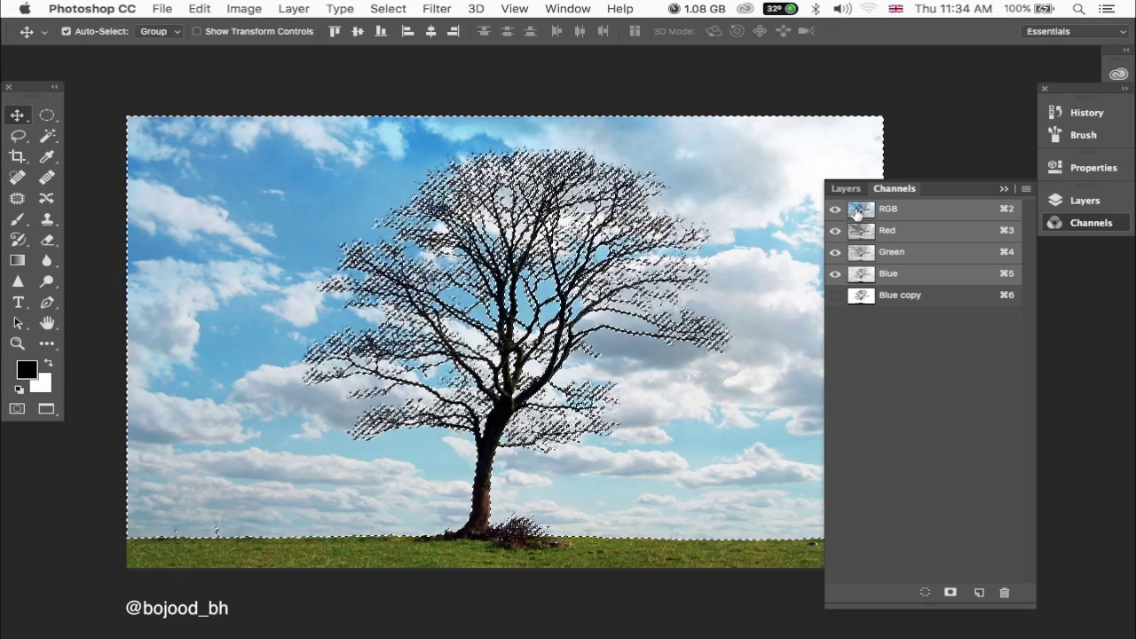
left_click(845, 189)
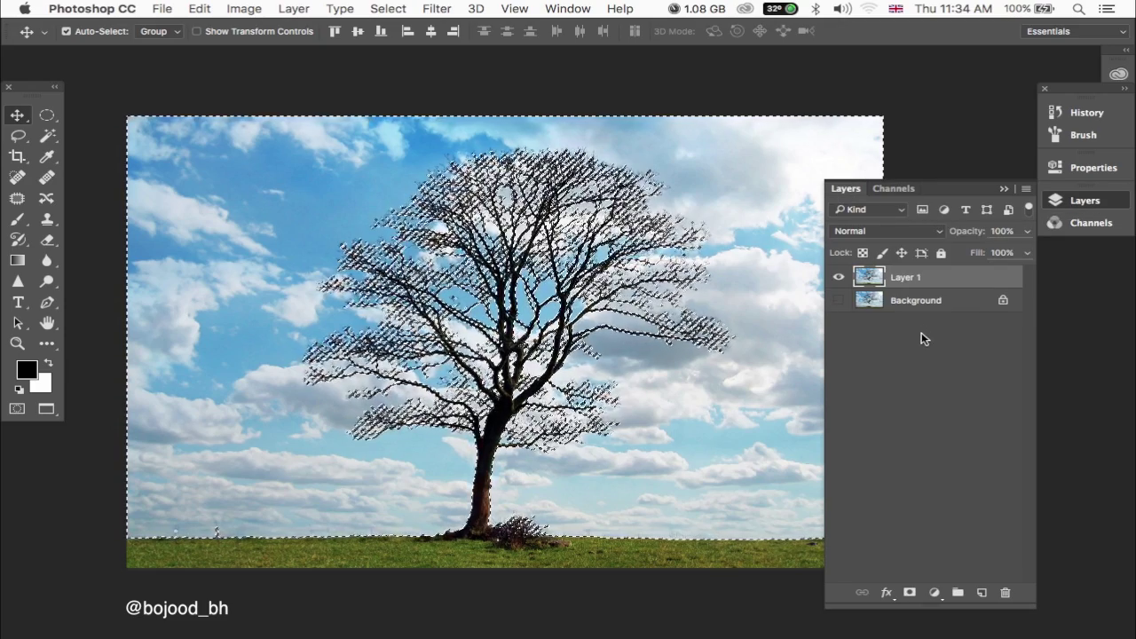
left_click(910, 598)
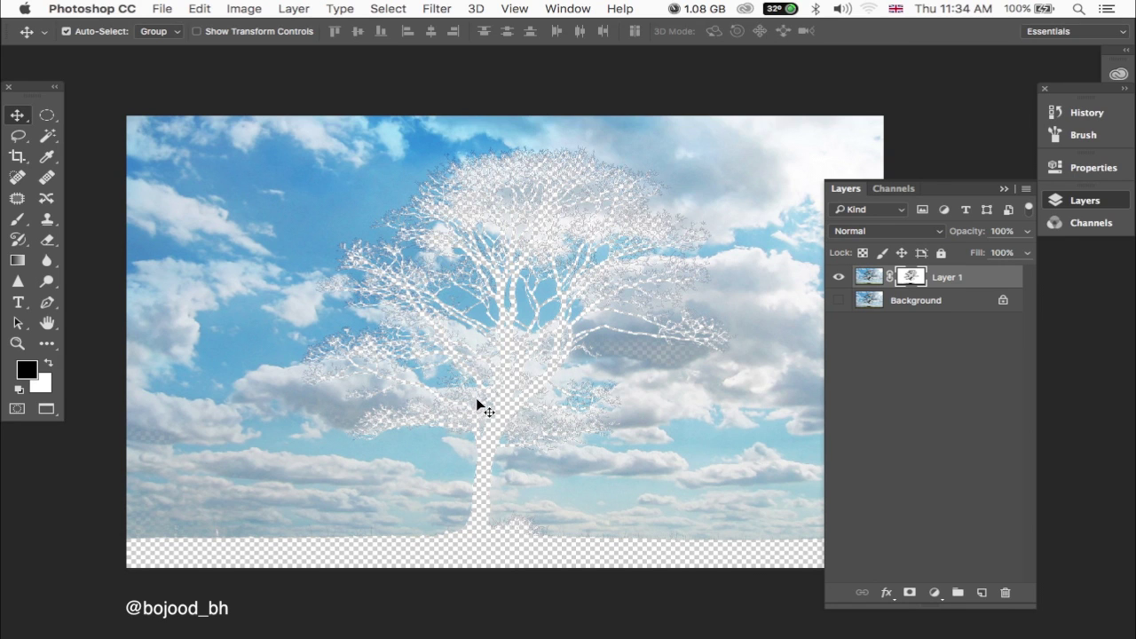
key("ctrl+z")
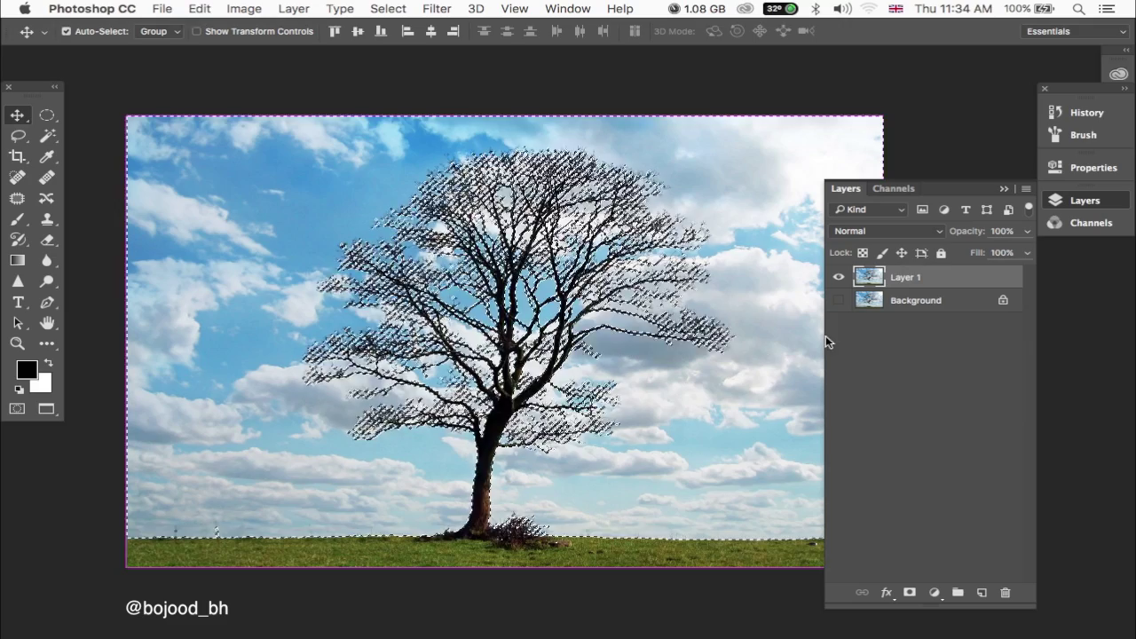
key("ctrl+shift+i")
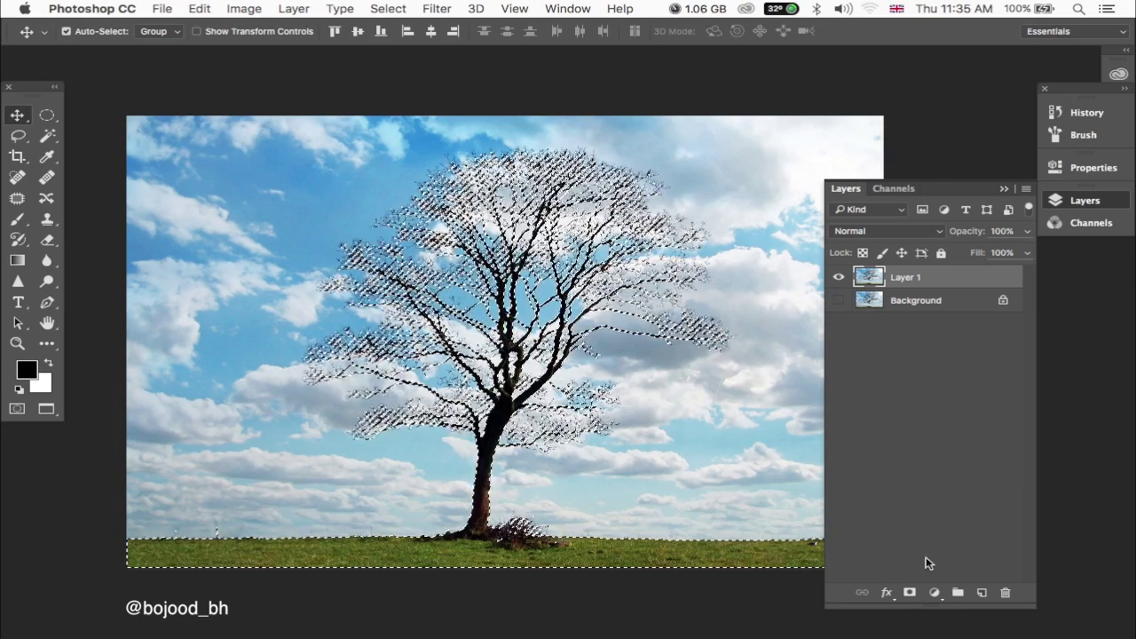
Add a layer mask to Layer 1 hiding the sky, check the edges, and view the mask alone
left_click(909, 593)
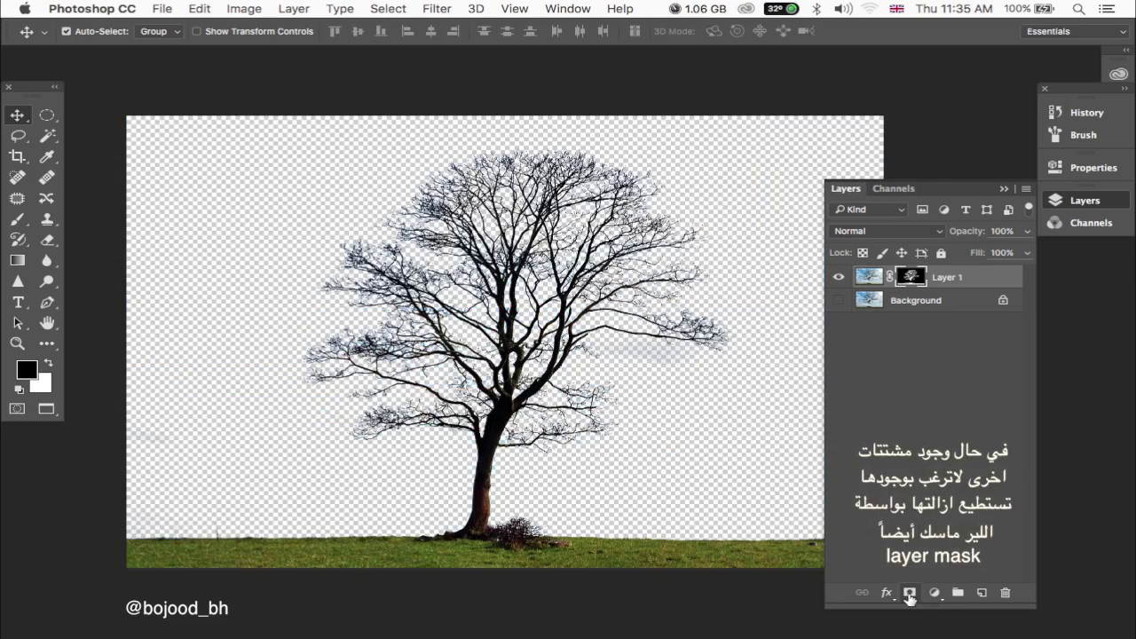
key("ctrl+plus")
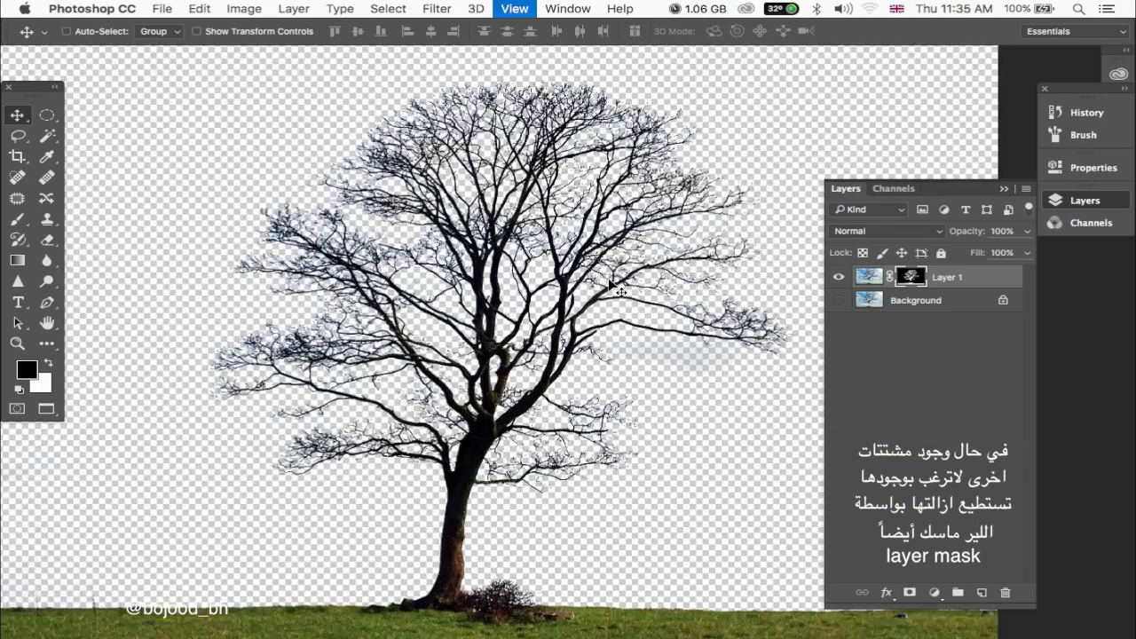
key("ctrl+plus")
key("ctrl+minus")
key("ctrl+minus")
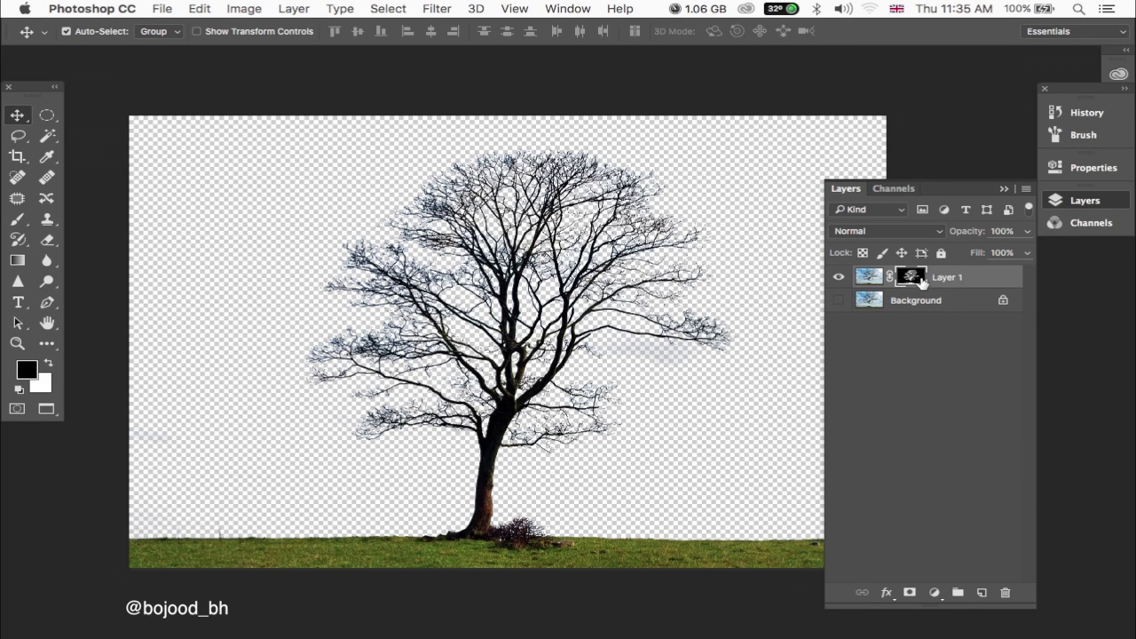
left_click(914, 278, "alt")
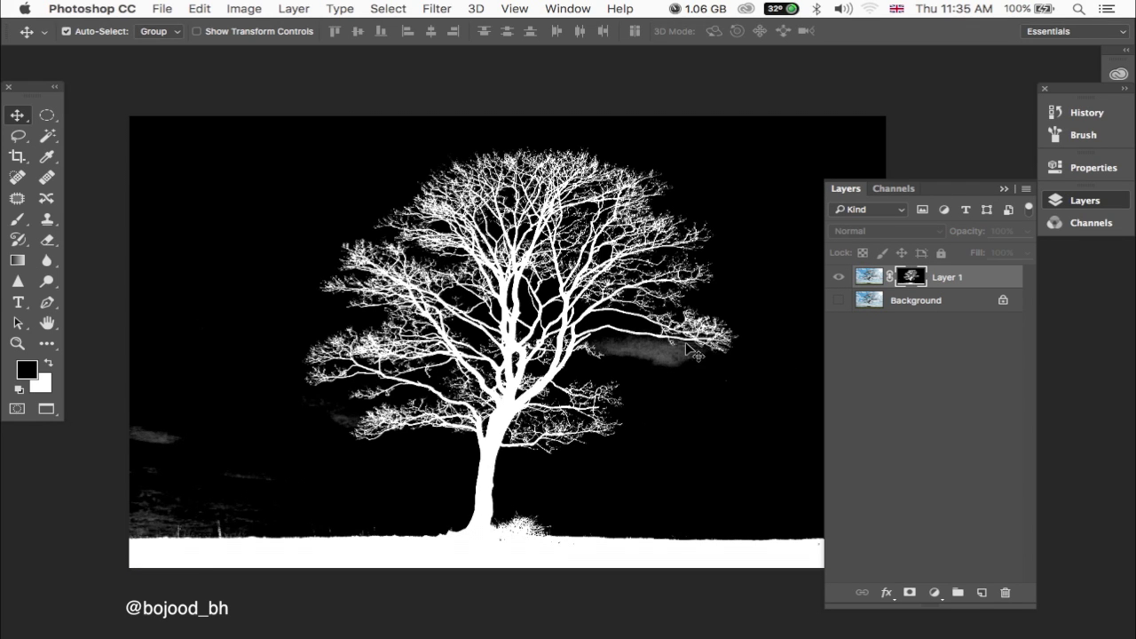
Set up the Brush tool in Overlay mode at 100 px
key("ctrl+plus")
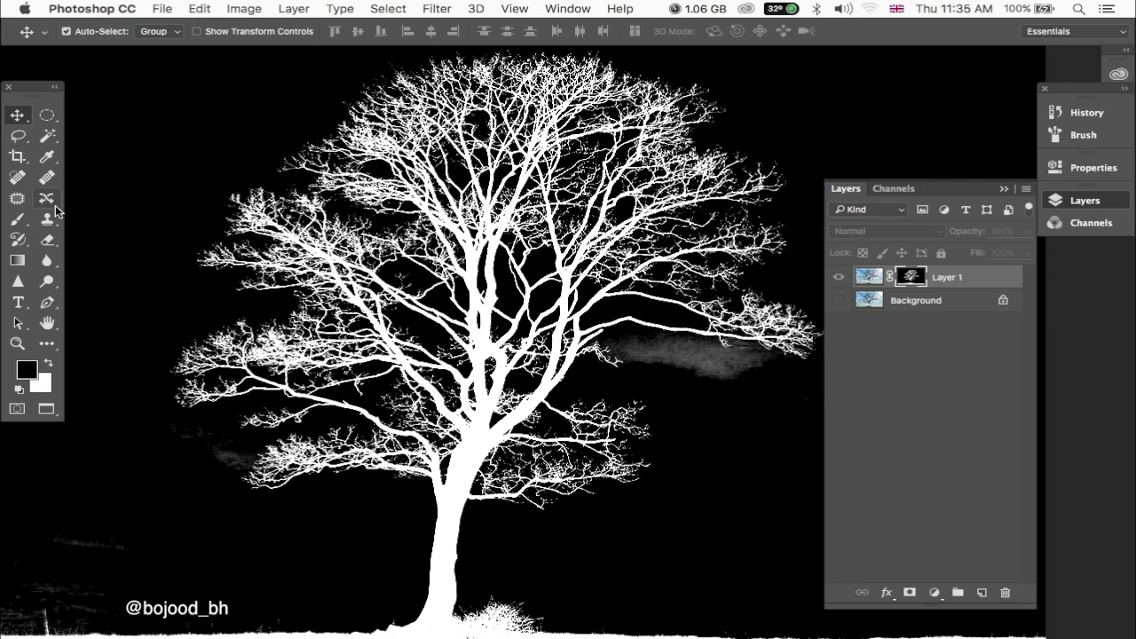
left_click(21, 221)
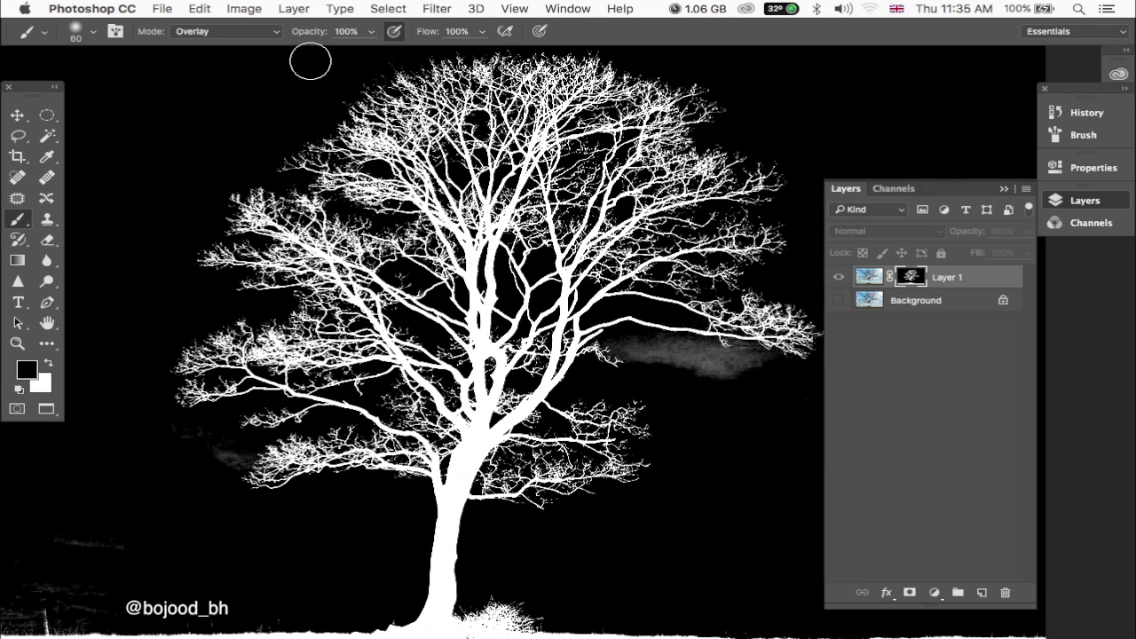
left_click(240, 40)
left_click(240, 36)
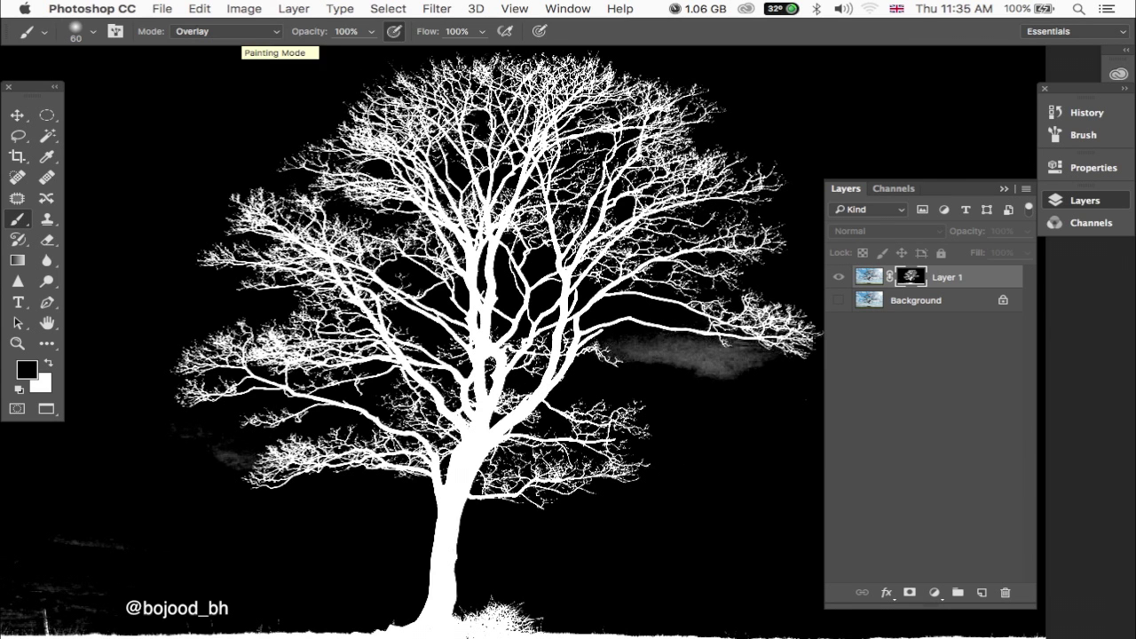
key("bracketright")
key("bracketright")
key("bracketright")
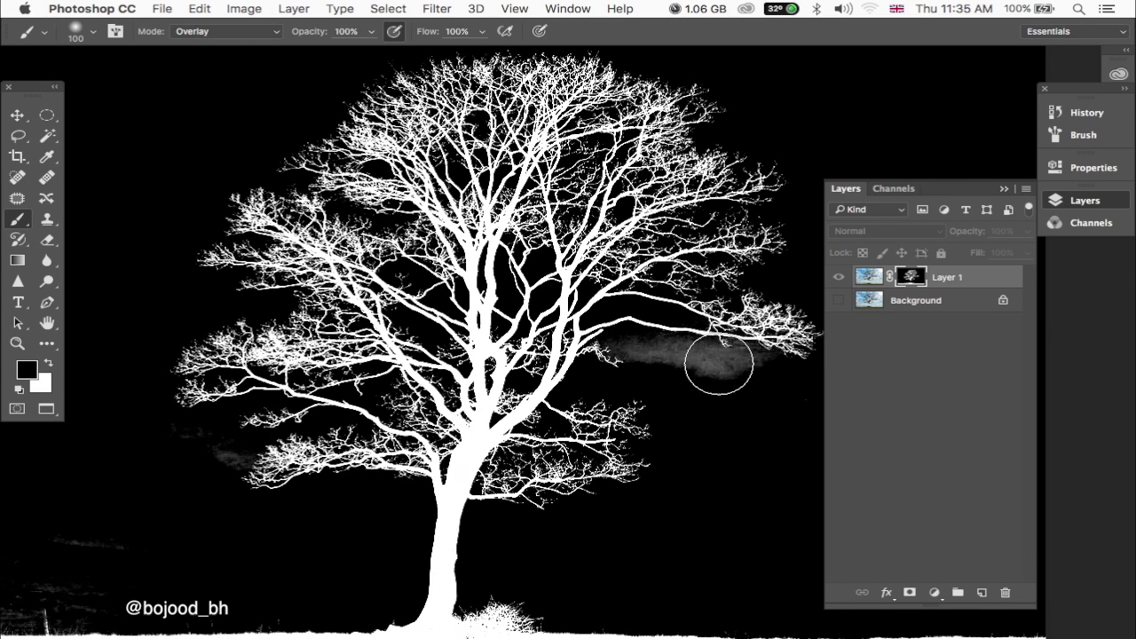
key("bracketright")
Paint black over the grey cloud patches and ground haze in the mask
mouse_move(713, 369)
left_mouse_down()
mouse_move(758, 238)
mouse_move(760, 182)
mouse_move(564, 79)
mouse_move(350, 89)
mouse_move(301, 253)
mouse_move(236, 332)
mouse_move(229, 444)
mouse_move(251, 459)
mouse_move(337, 481)
mouse_move(391, 352)
mouse_move(621, 452)
mouse_move(499, 533)
mouse_move(457, 308)
mouse_move(170, 332)
left_mouse_up()
mouse_move(702, 411)
left_mouse_down()
mouse_move(485, 413)
mouse_move(160, 393)
mouse_move(751, 398)
left_mouse_up()
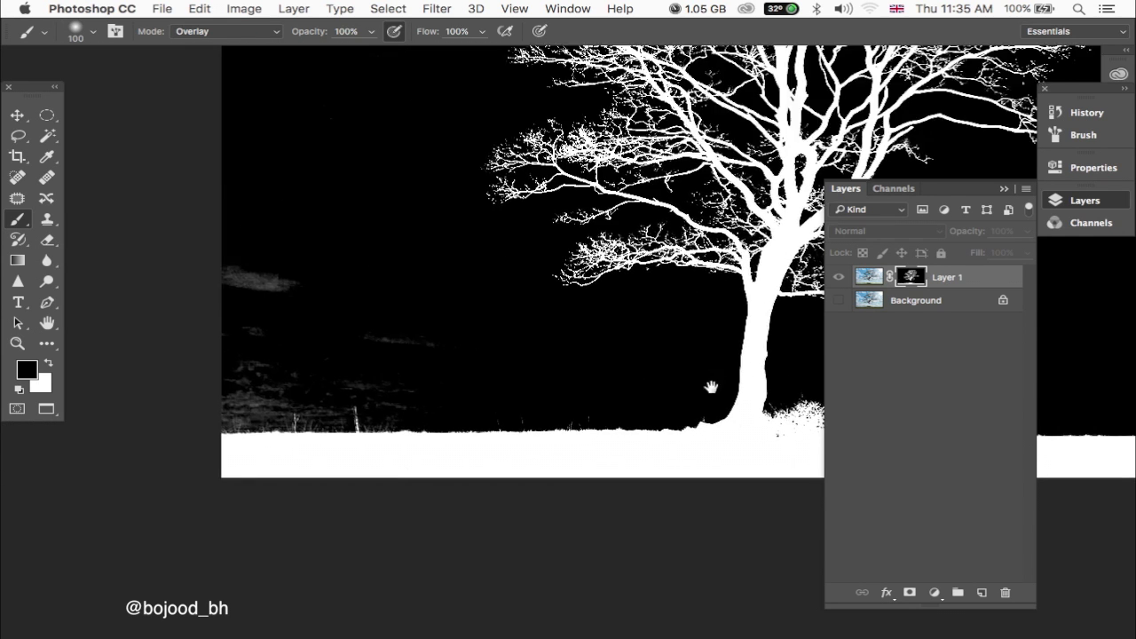
left_click_drag(456, 380, 592, 376)
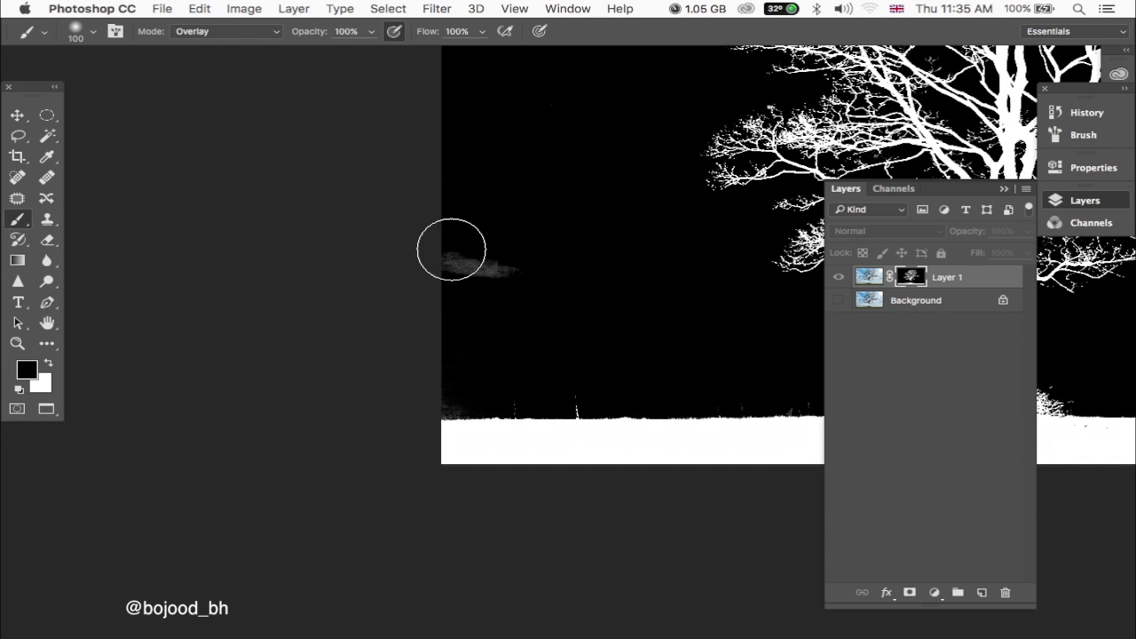
left_click_drag(452, 246, 564, 298)
left_click_drag(538, 195, 317, 386)
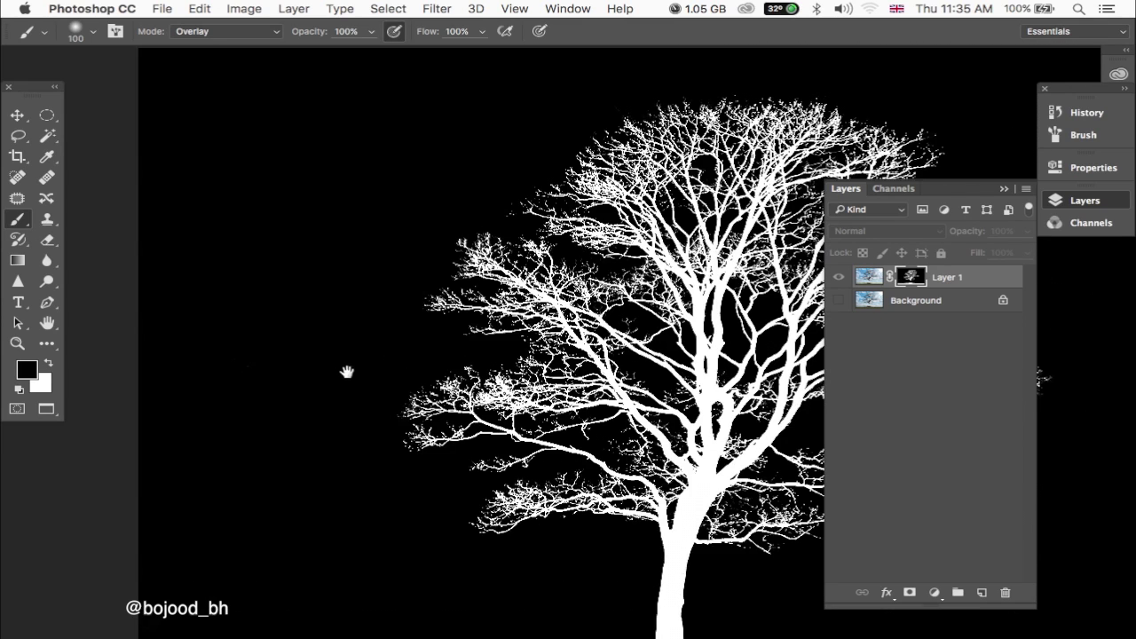
key("super+minus")
key("super+minus")
key("super+minus")
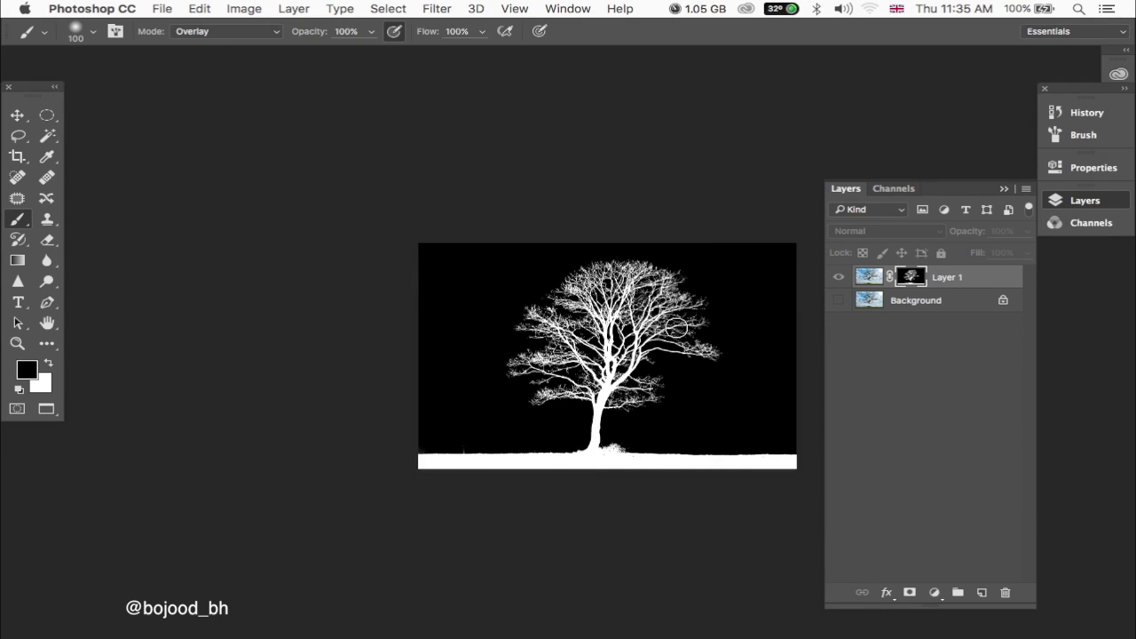
key("super+plus")
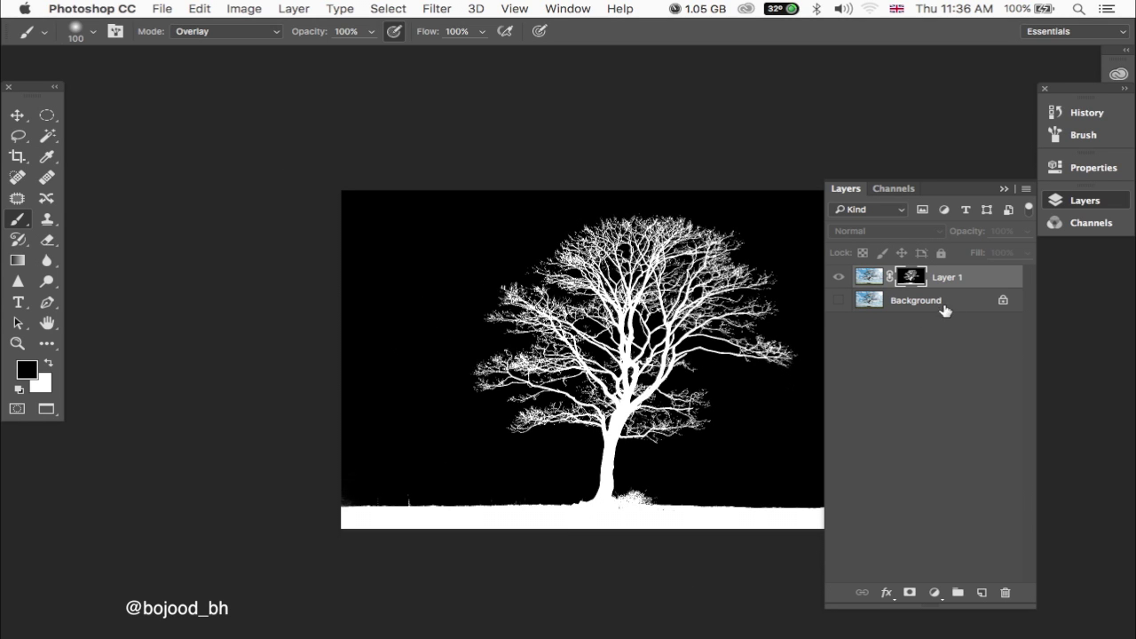
Return from the mask view to the masked image and inspect the tree crown
left_click(911, 277, "alt")
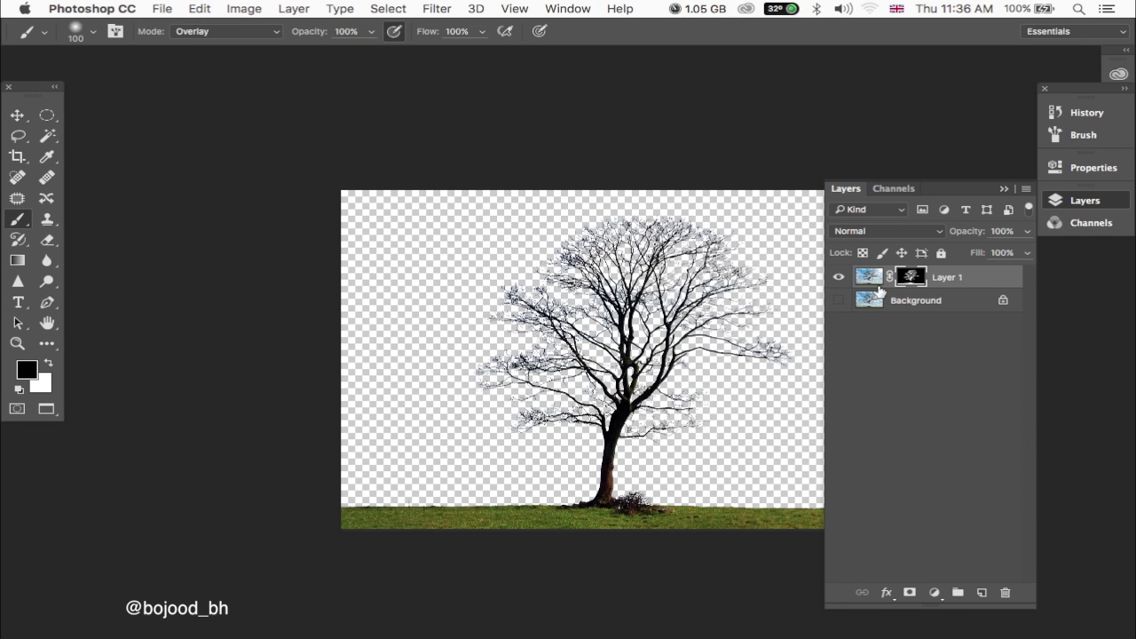
key("super+plus")
key("super+plus")
key("super+plus")
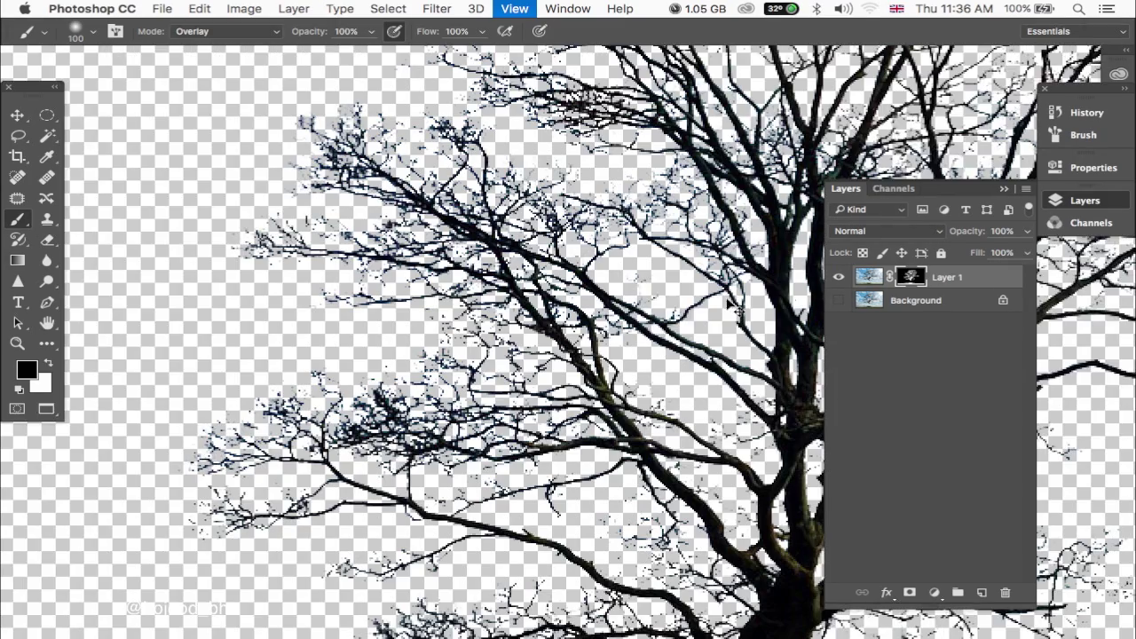
key("super+minus")
key("super+minus")
key("super+minus")
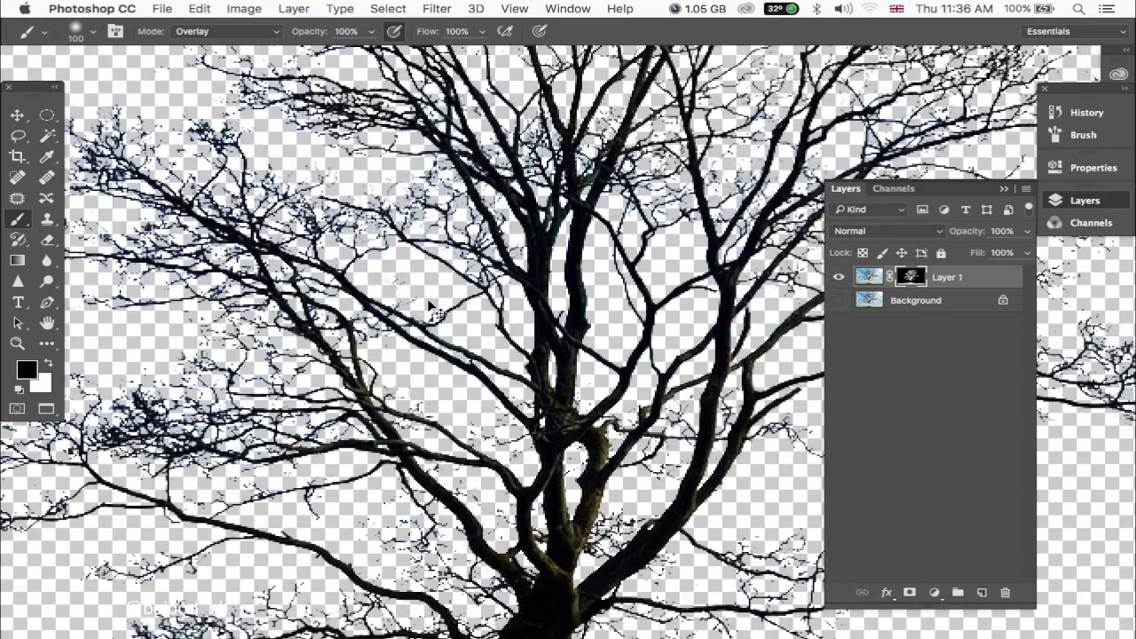
key("super+minus")
key("super+minus")
key("super+plus")
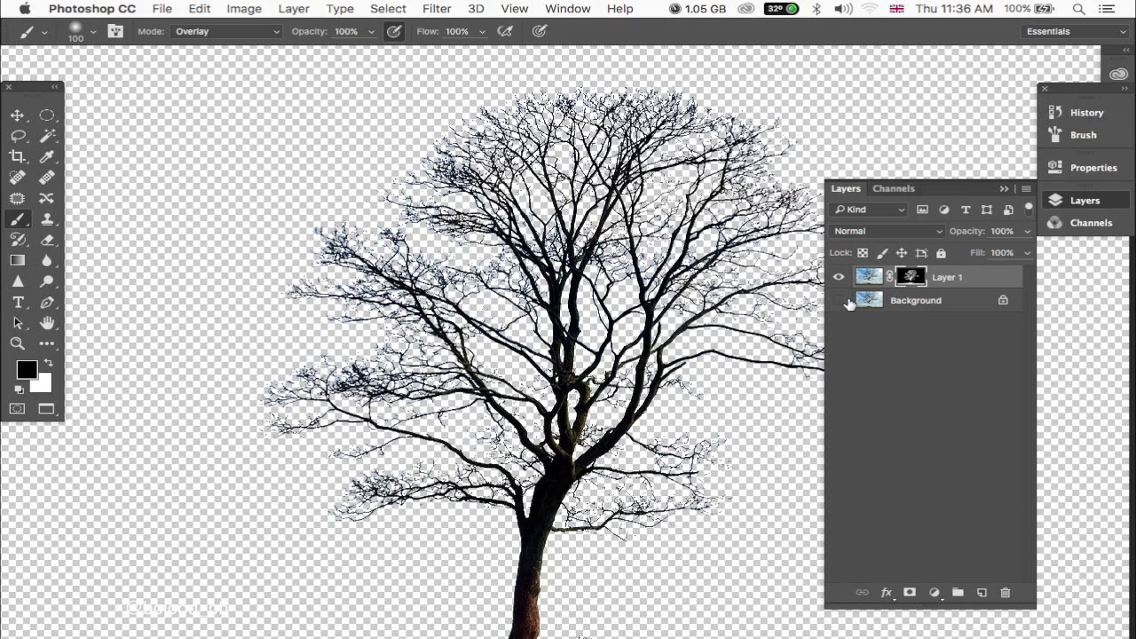
Toggle the Background layer to compare against the sky, leaving it hidden
left_click(839, 301)
left_click(840, 301)
left_click(839, 302)
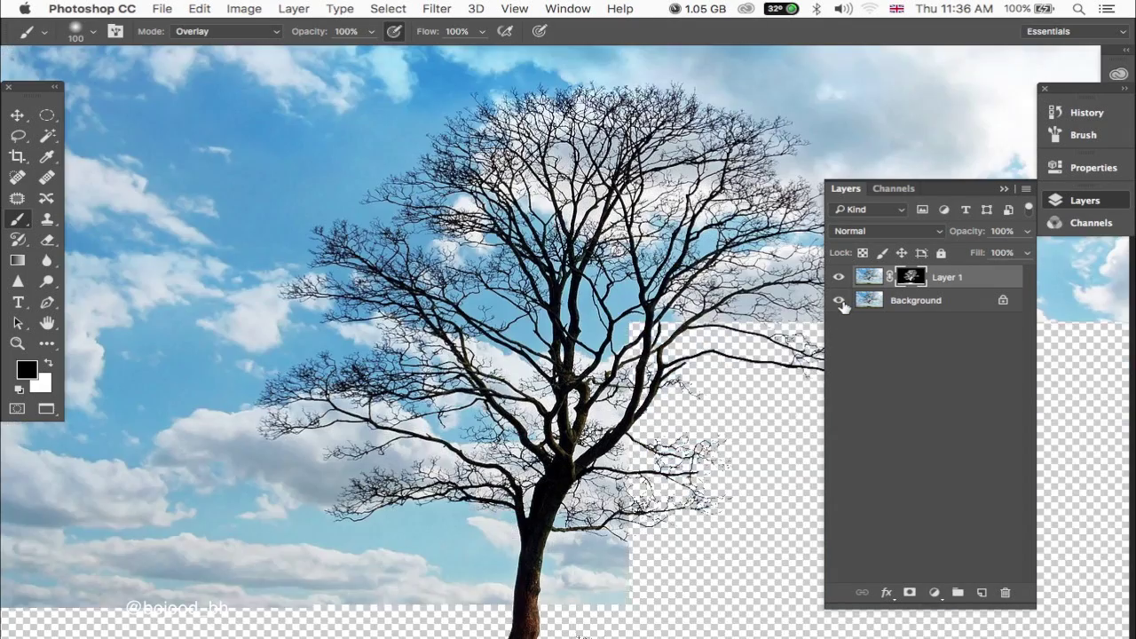
left_click(840, 302)
key("super+minus")
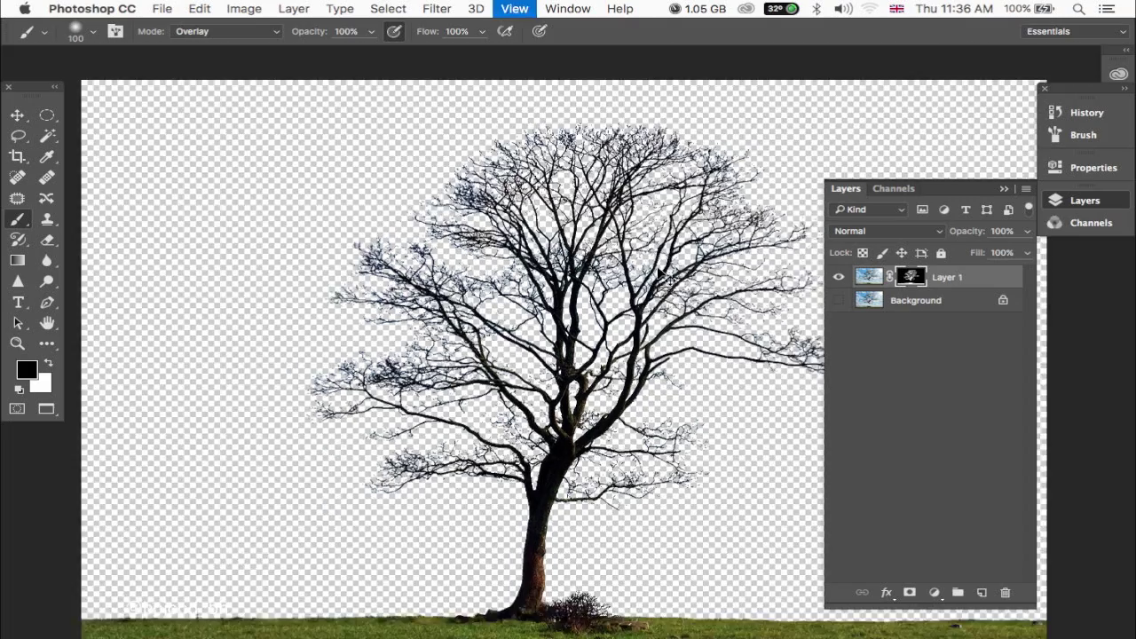